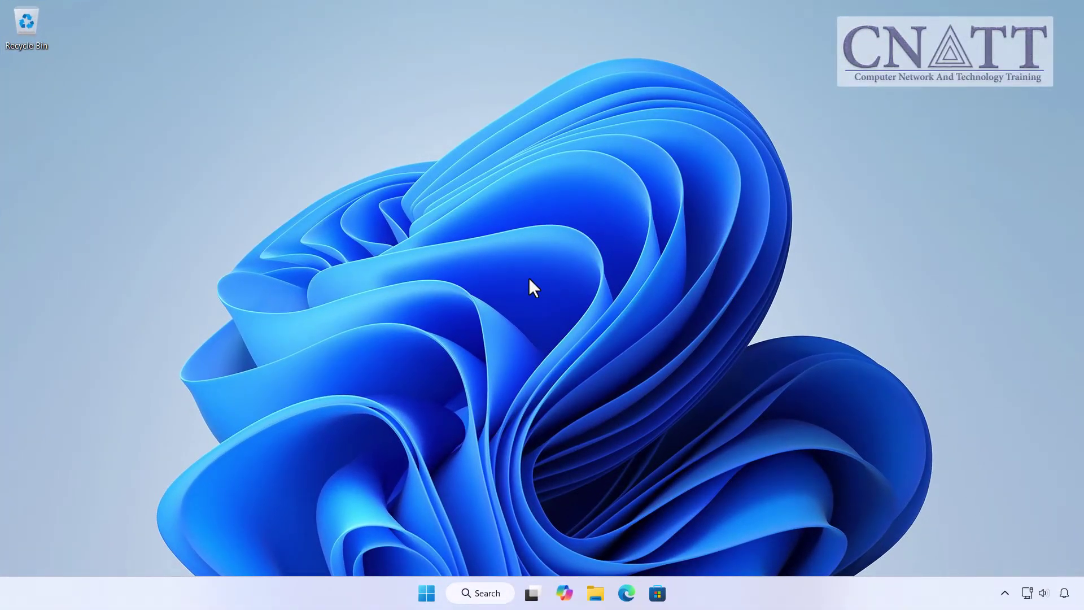
Open Control Panel's 'Choose what the power buttons do' page under System and Security > Power Options
left_click(435, 590)
type("con")
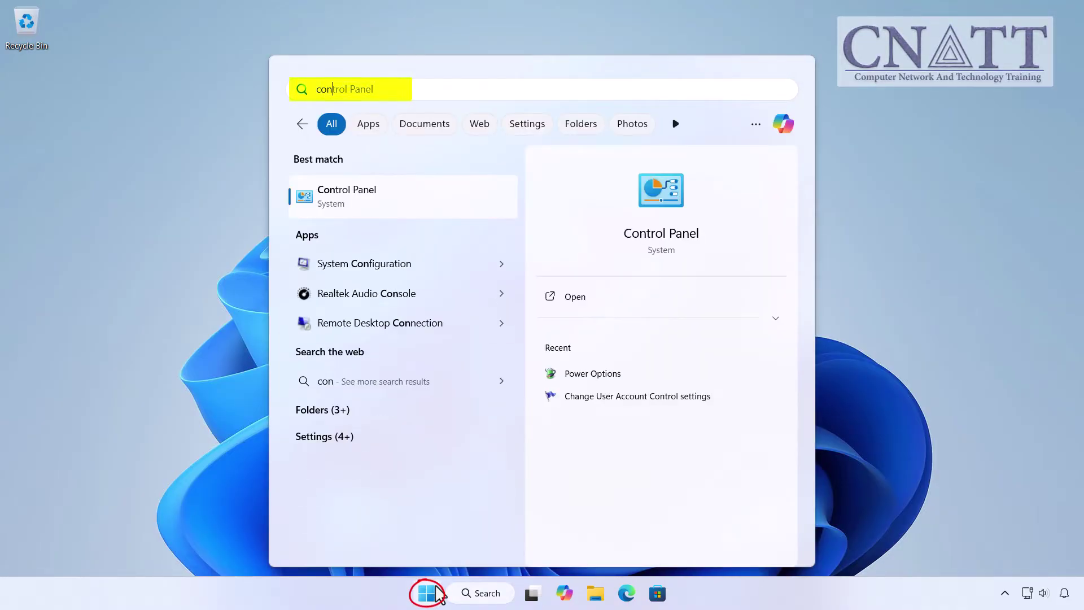
type("trol panel")
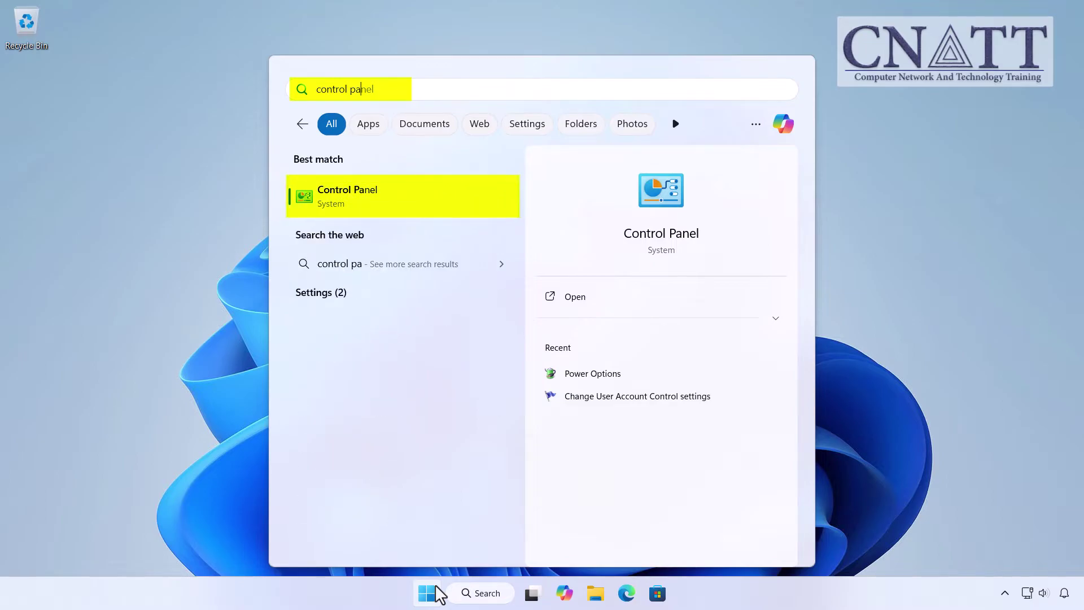
left_click(462, 197)
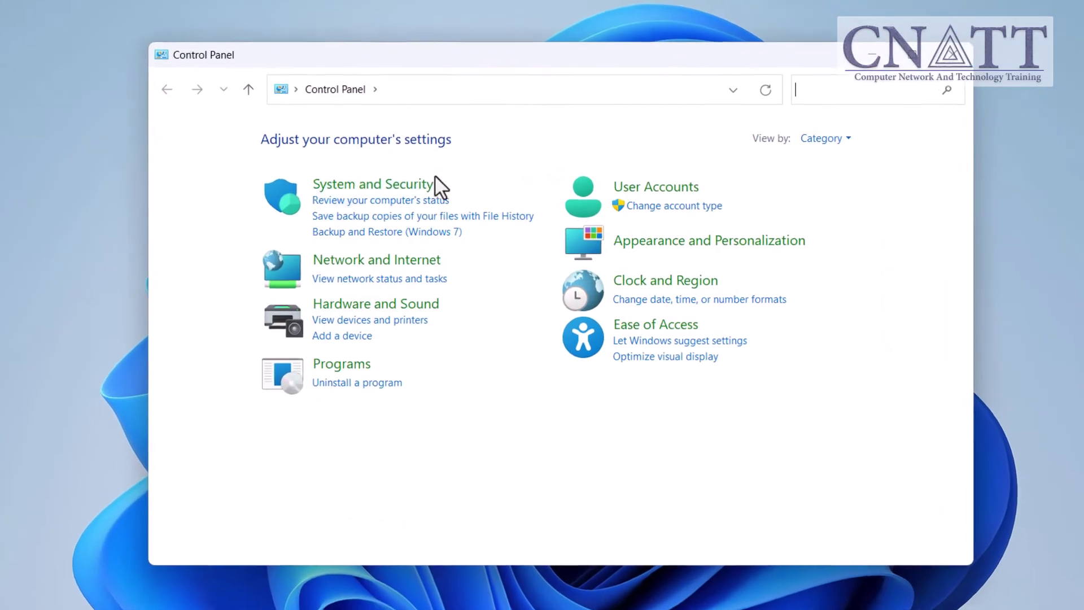
left_click(422, 185)
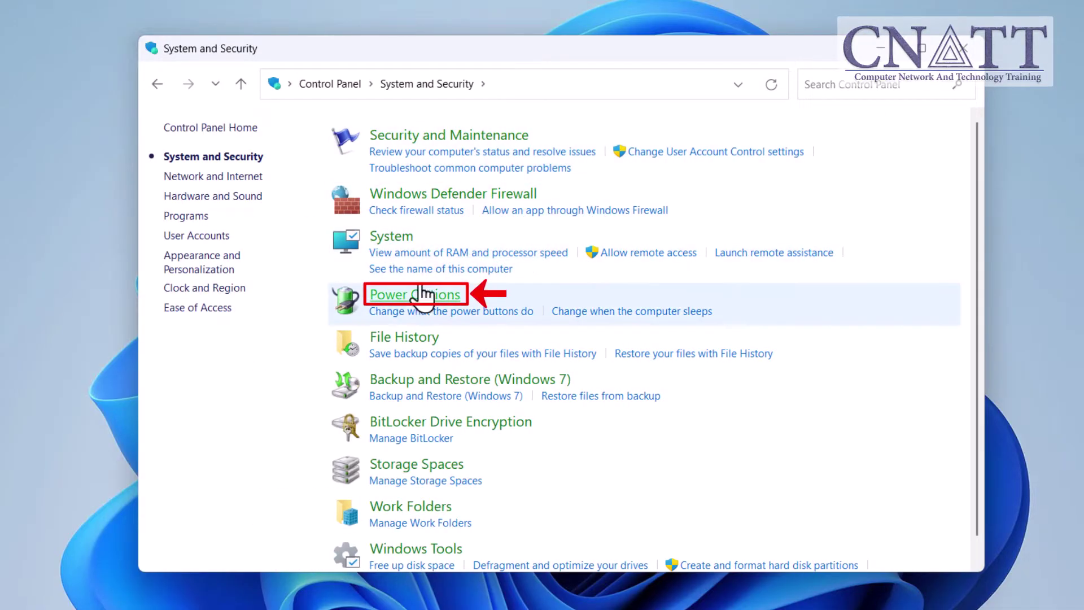
left_click(420, 295)
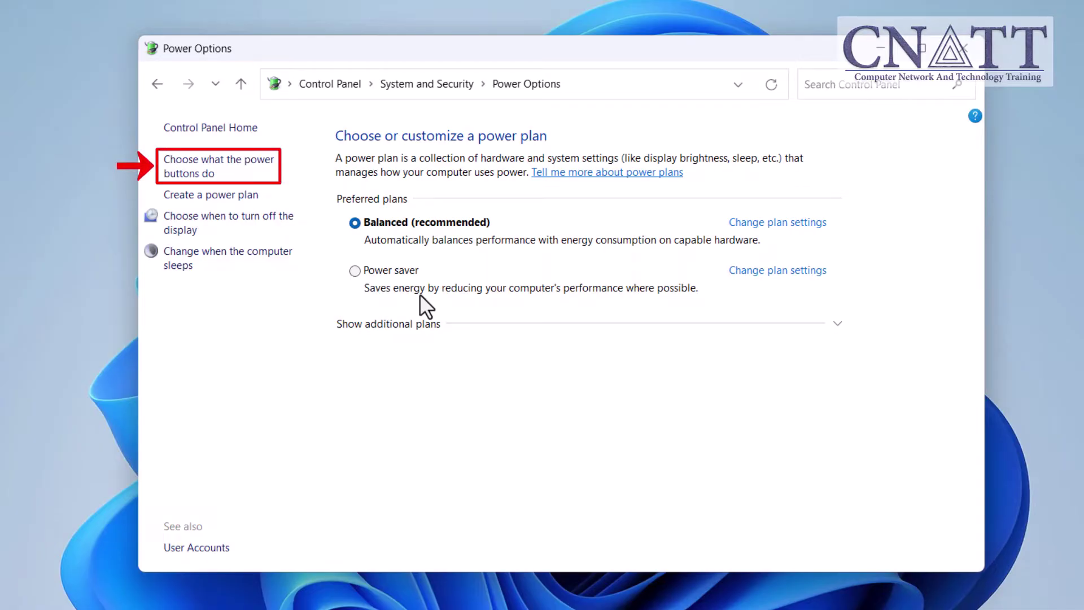
left_click(204, 175)
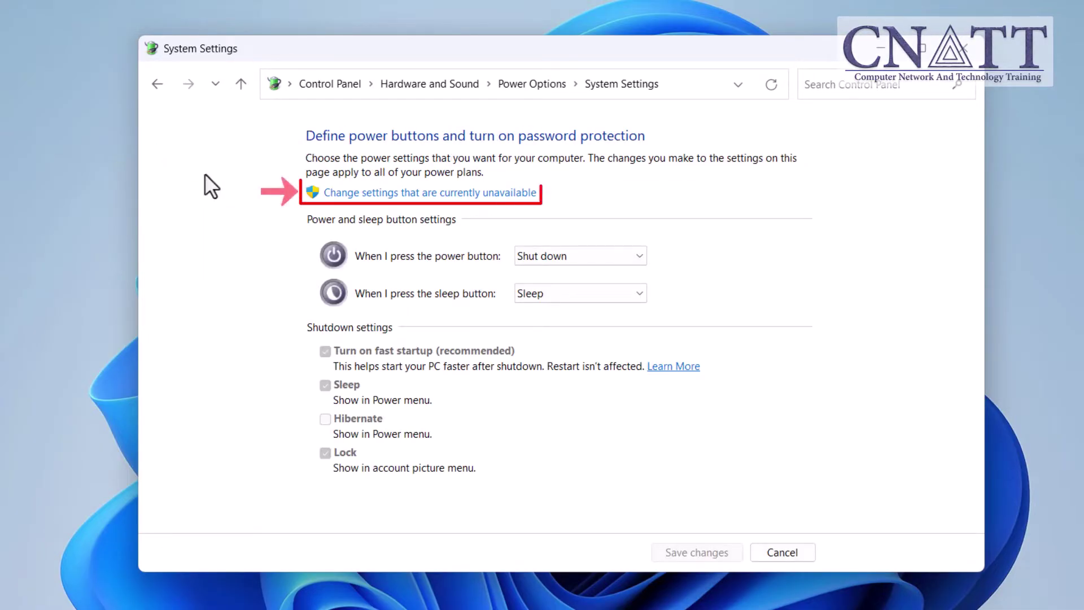
Unlock the greyed-out shutdown settings via 'Change settings that are currently unavailable'
left_click(337, 193)
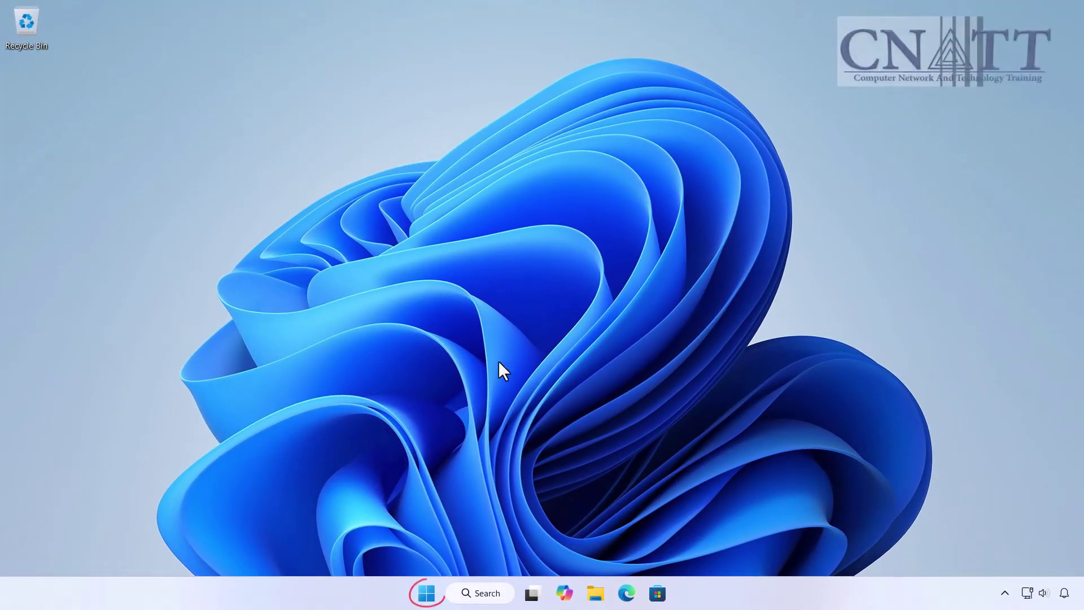
Return to 'Choose what the power buttons do' through Power Options and unlock the shutdown settings
left_click(426, 593)
type("control panel")
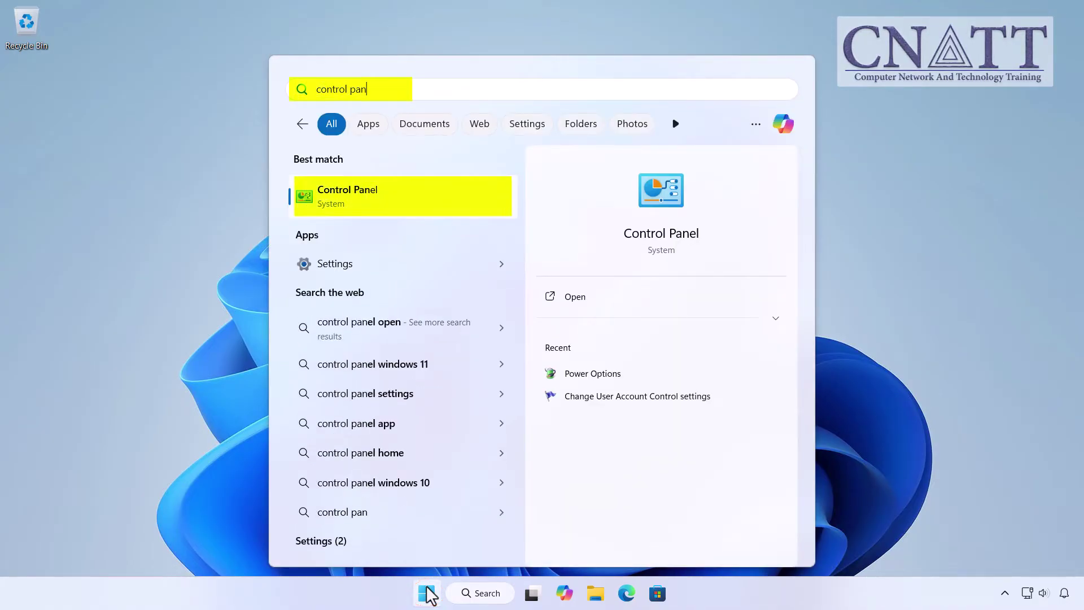
left_click(394, 197)
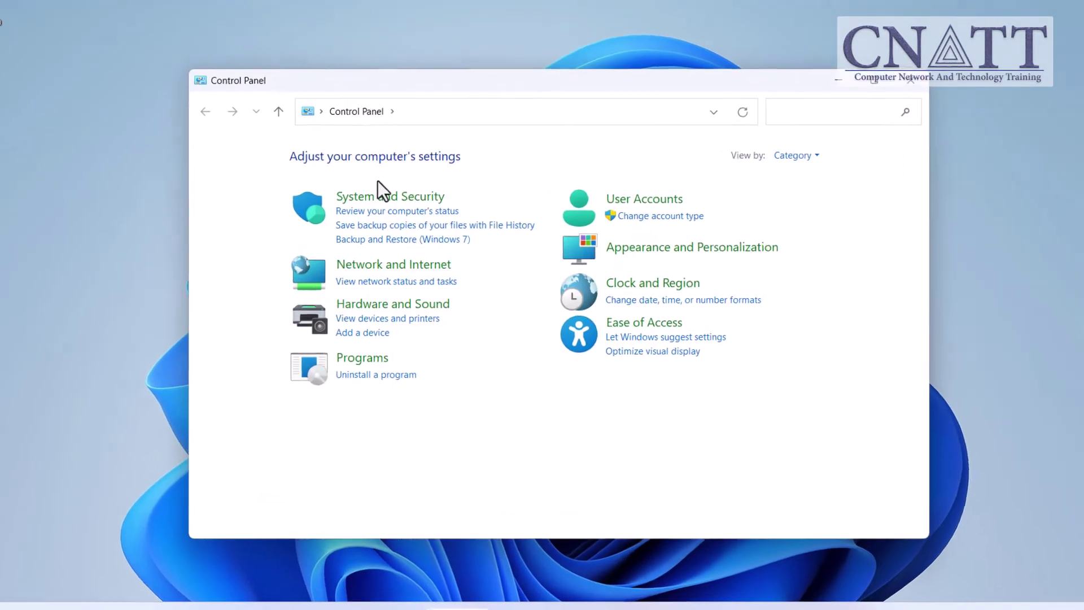
left_click(349, 184)
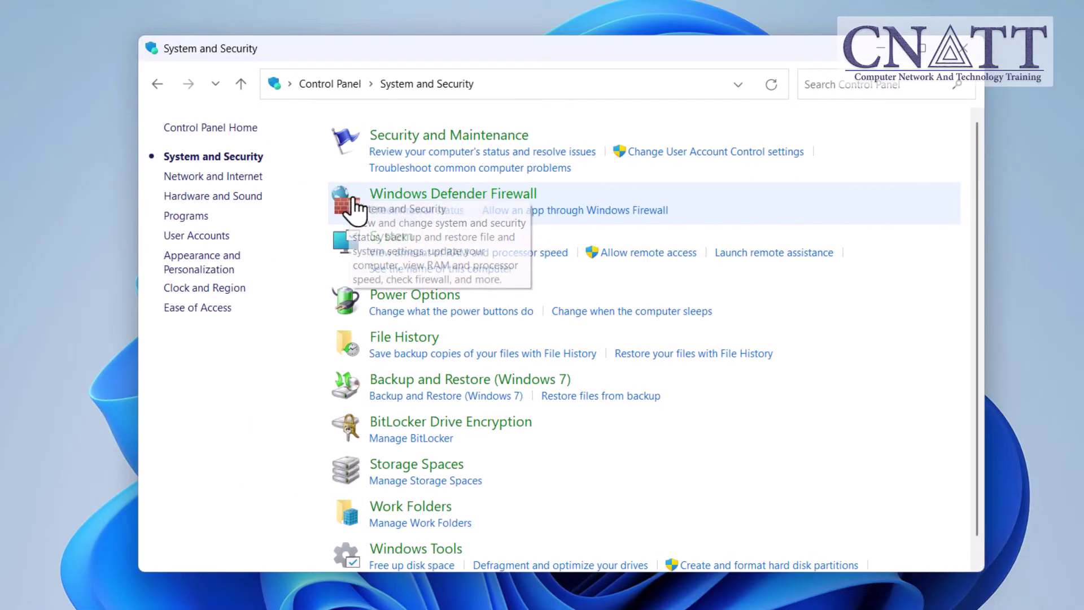
left_click(379, 299)
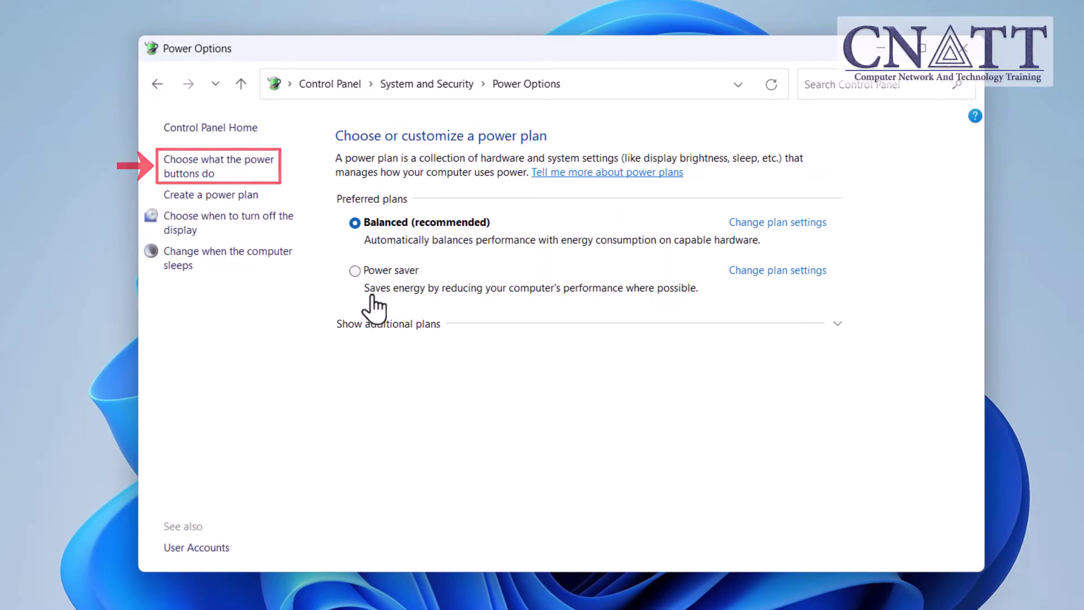
left_click(220, 169)
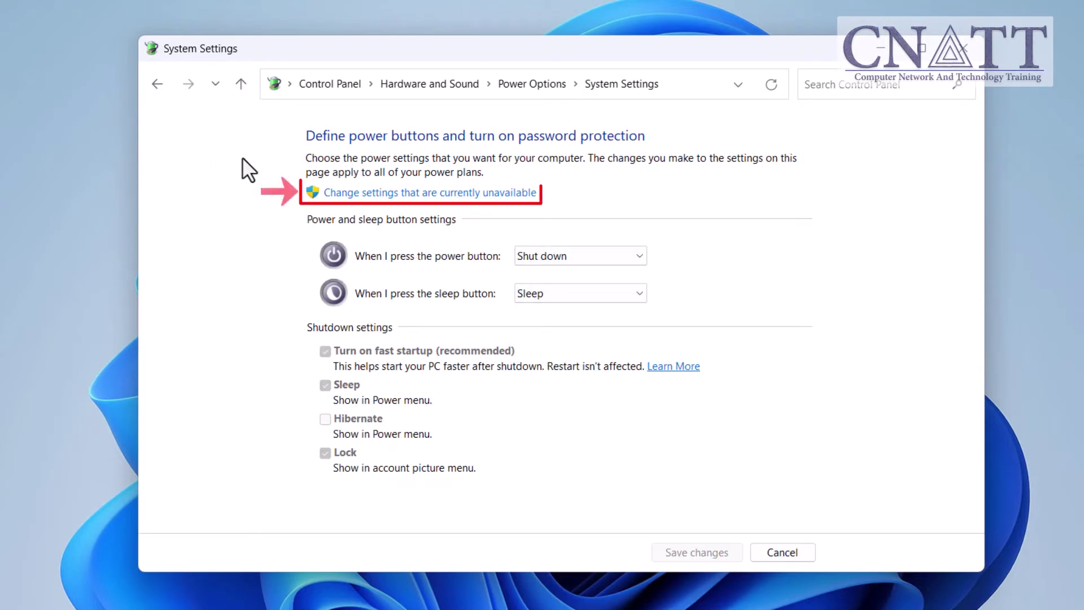
left_click(343, 194)
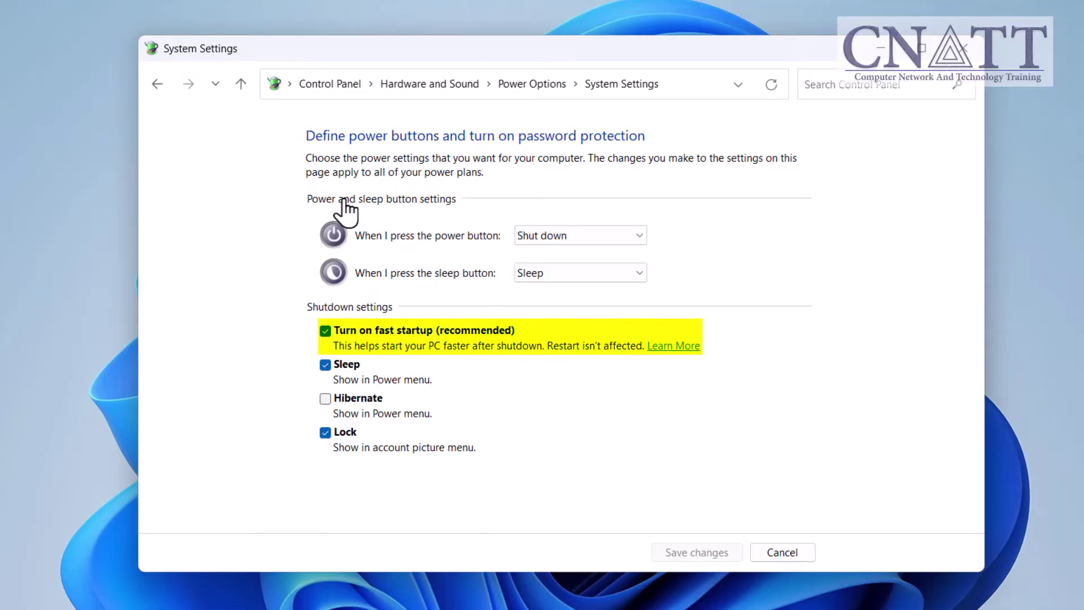
Uncheck 'Turn on fast startup (recommended)' and save the changes
left_click(322, 331)
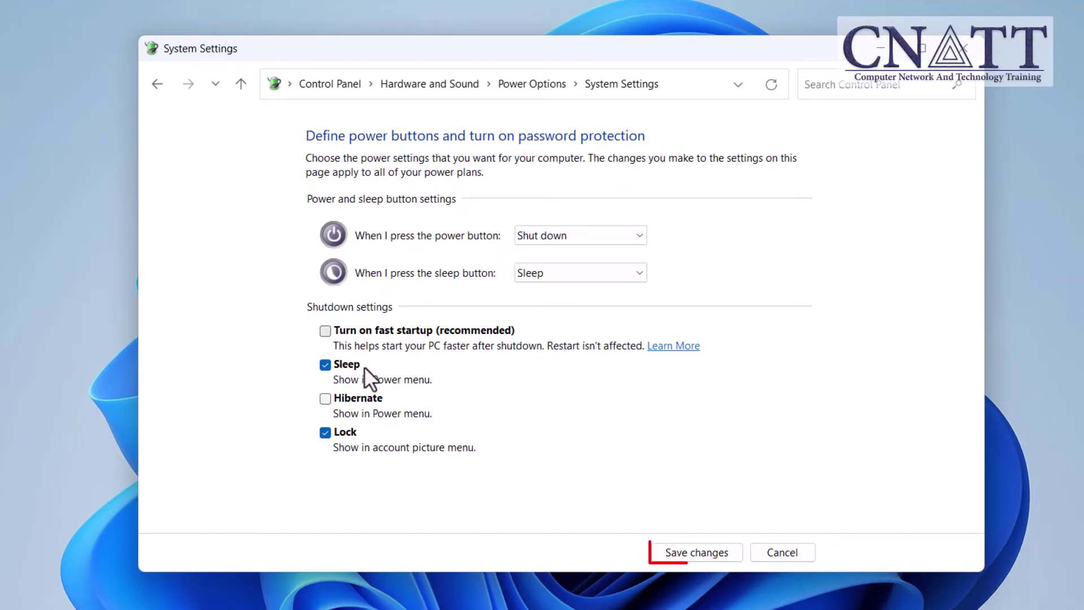
left_click(685, 554)
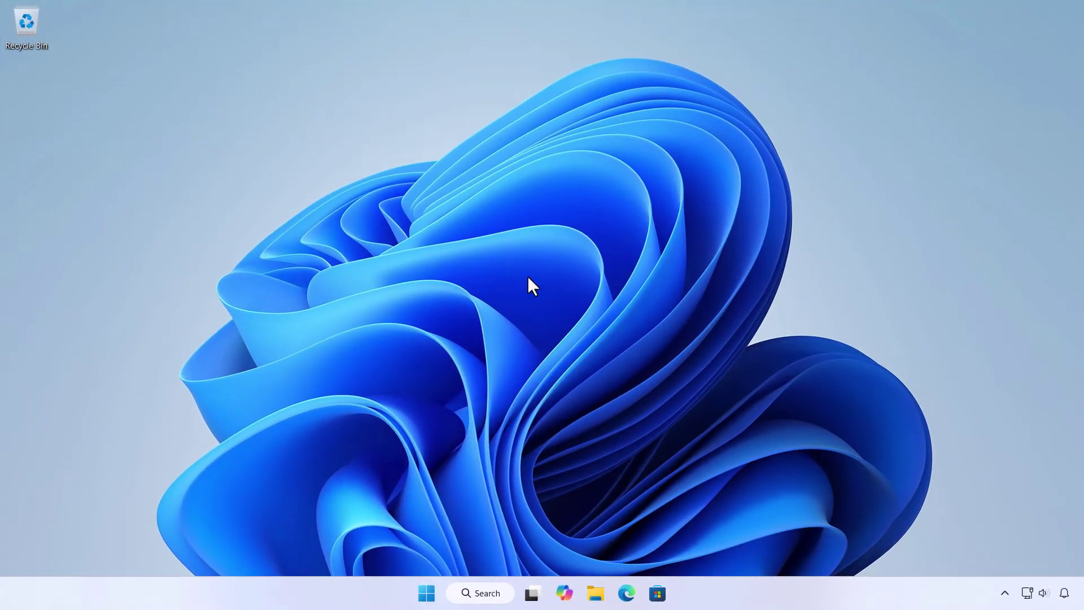
Search for Control Panel and reach System and Security > Power Options > Choose what the power buttons do
left_click(426, 594)
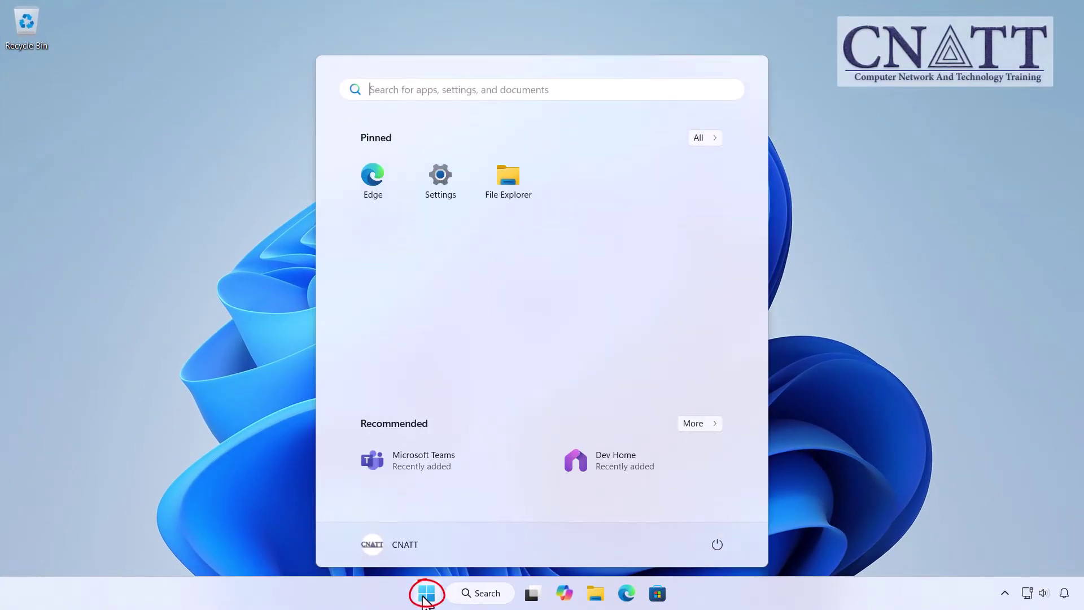
type("control panel")
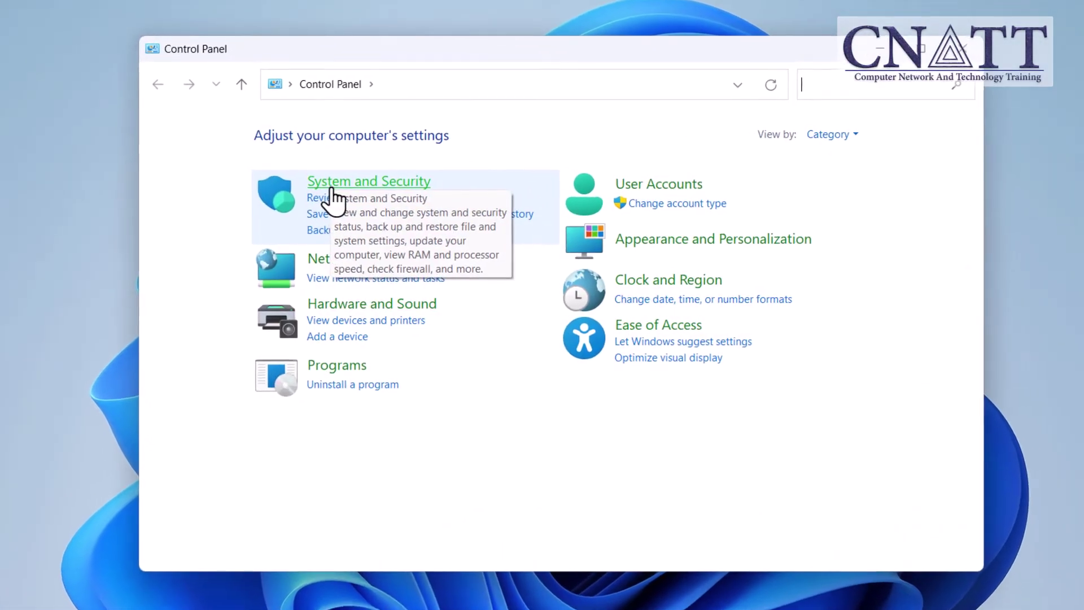
left_click(334, 192)
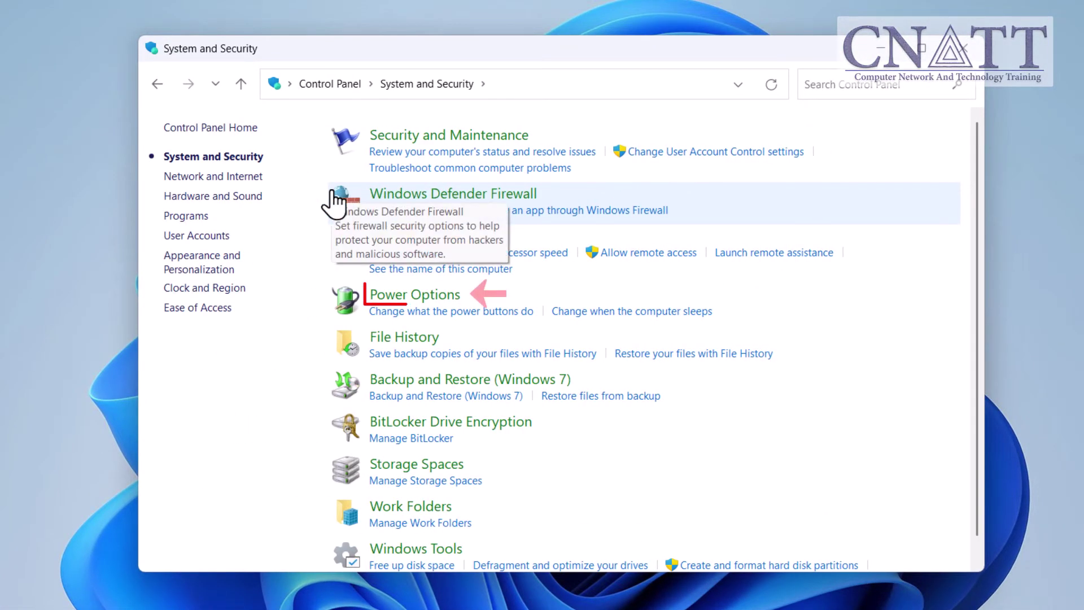
left_click(425, 299)
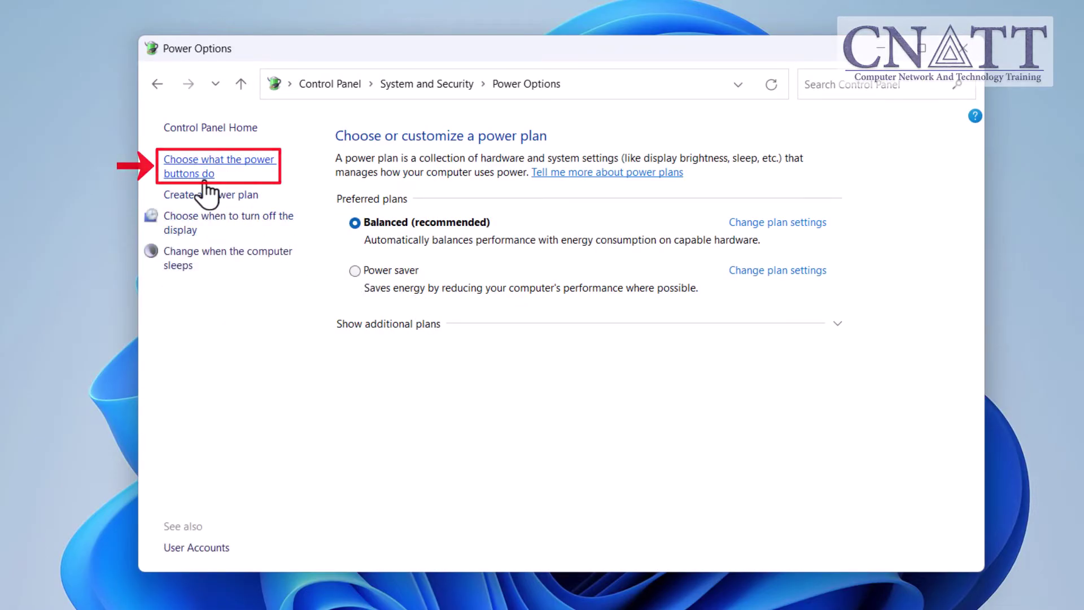
left_click(206, 172)
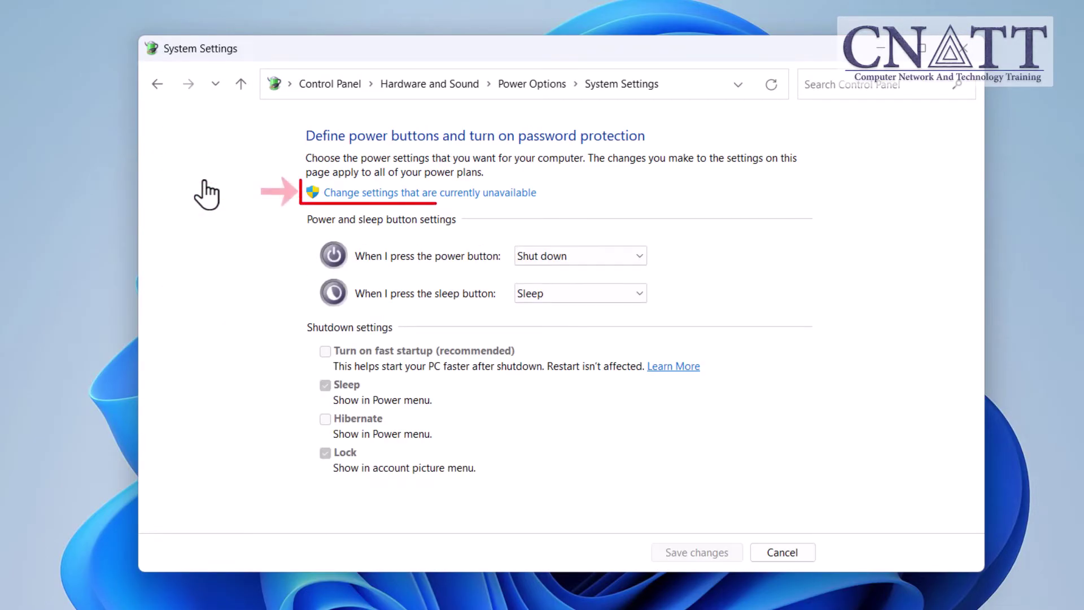
Unlock the shutdown settings, tick 'Turn on fast startup (recommended)', and save
left_click(332, 193)
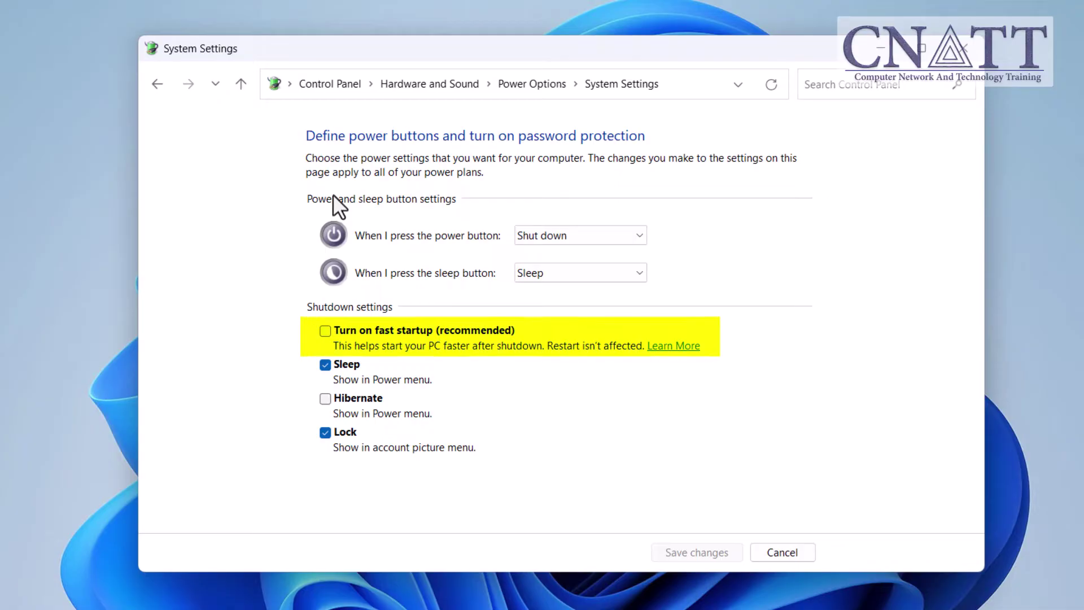
left_click(325, 331)
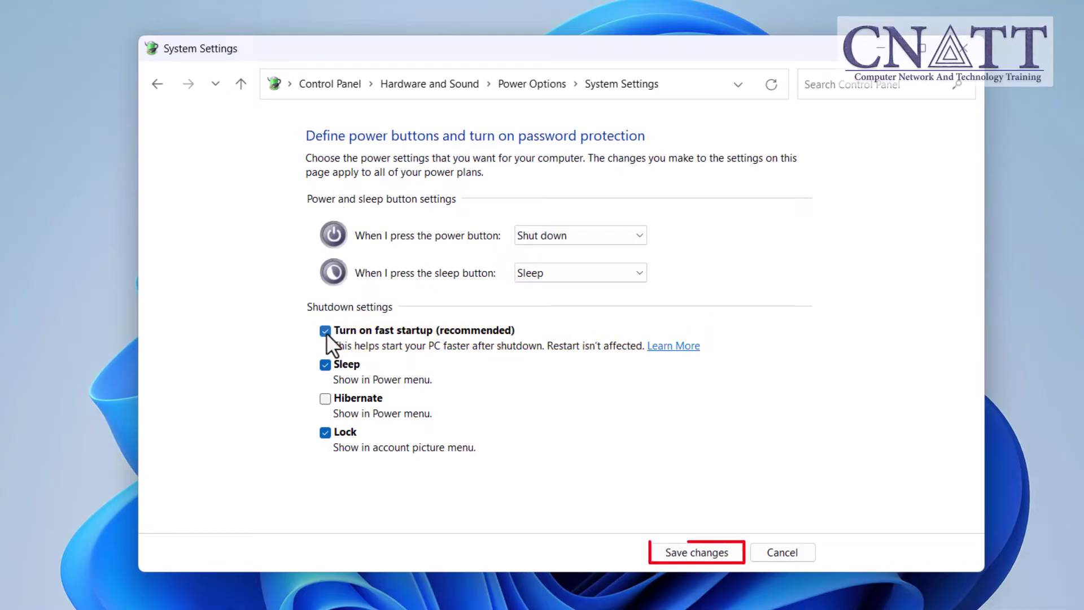
left_click(671, 548)
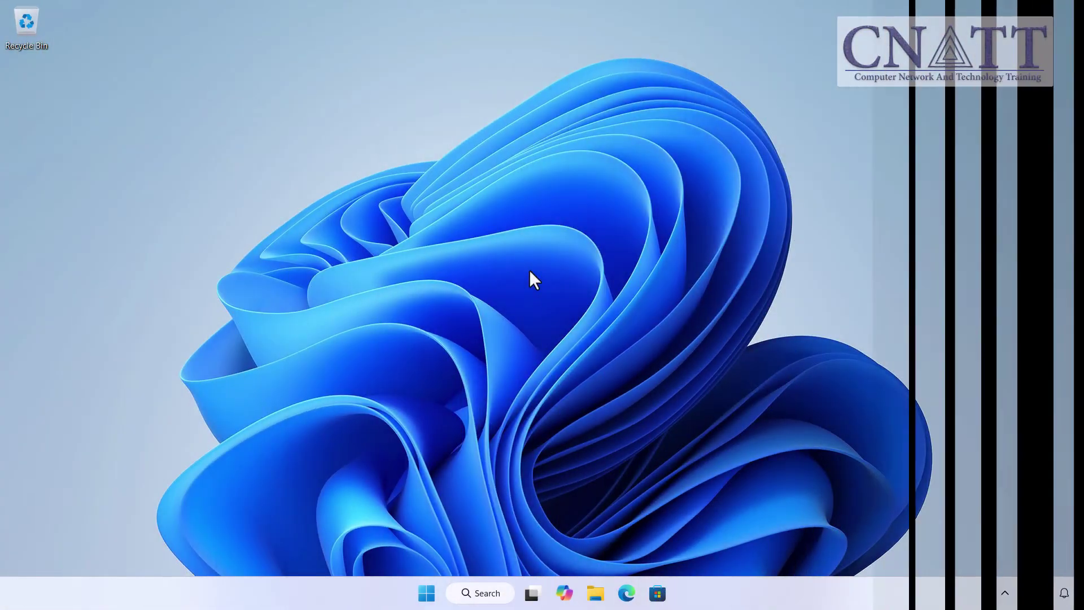
Reopen the power button and shutdown settings page to check it, then close the window
left_click(429, 592)
type("control panel")
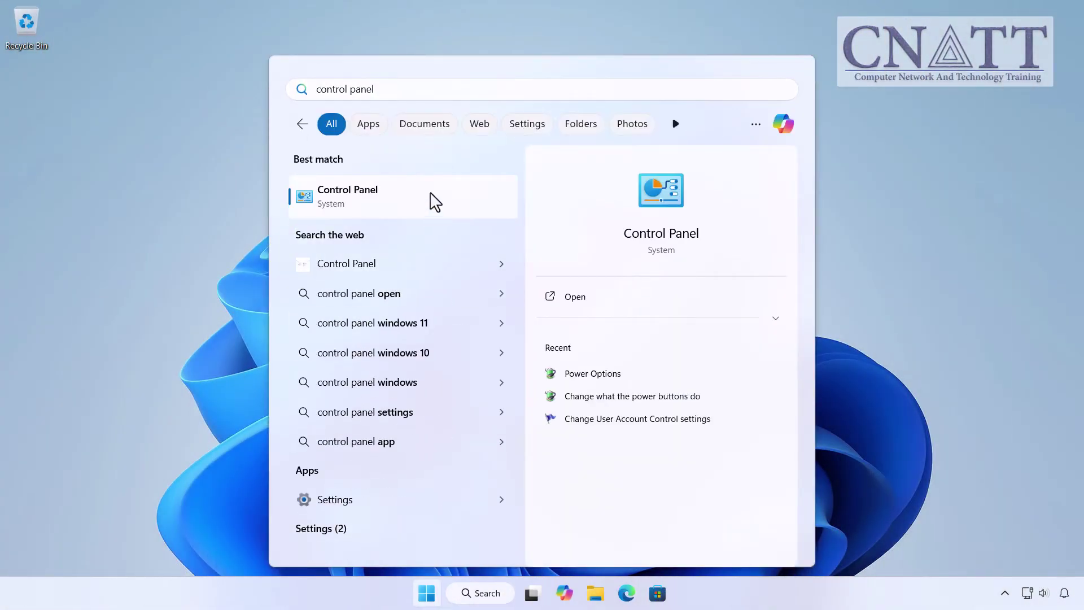
left_click(431, 201)
left_click(435, 213)
left_click(503, 301)
left_click(302, 196)
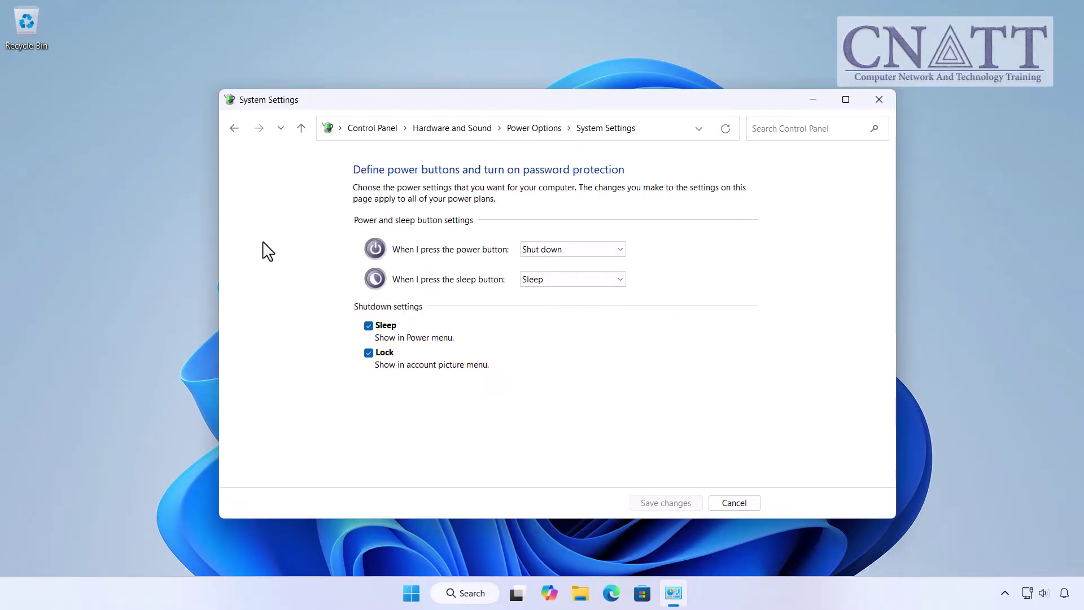
left_click(879, 100)
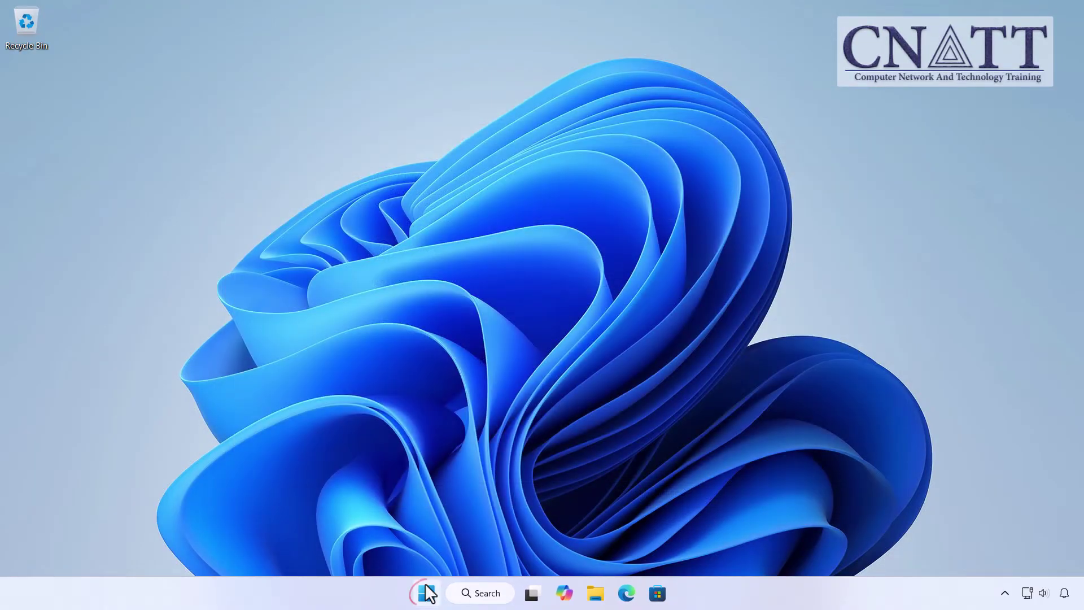
Launch Command Prompt as administrator from a Start search for 'cmd', accepting the UAC prompt
left_click(428, 593)
type("cmd")
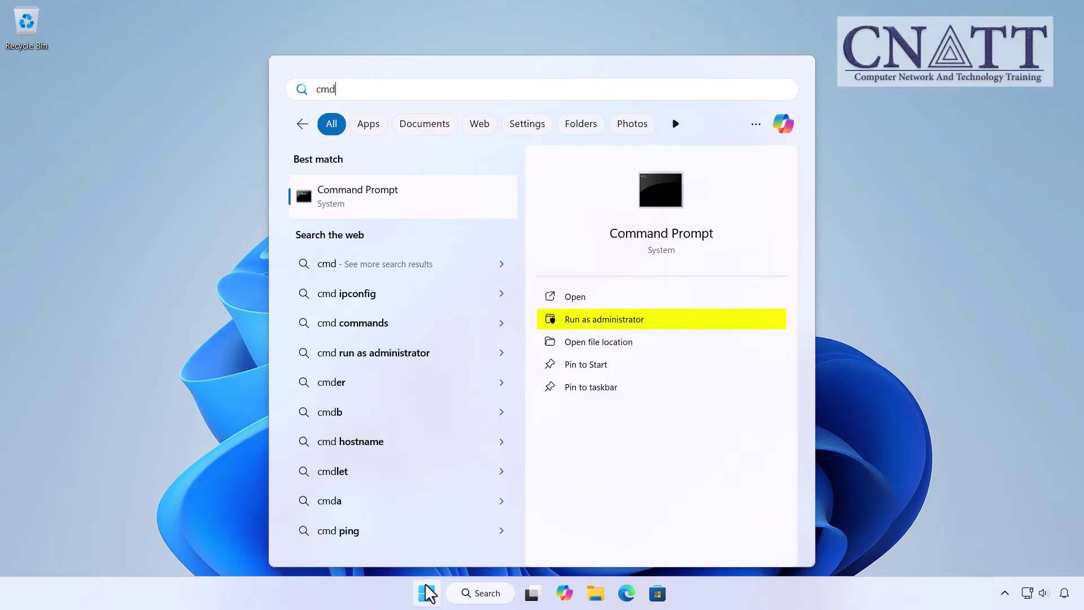
left_click(670, 324)
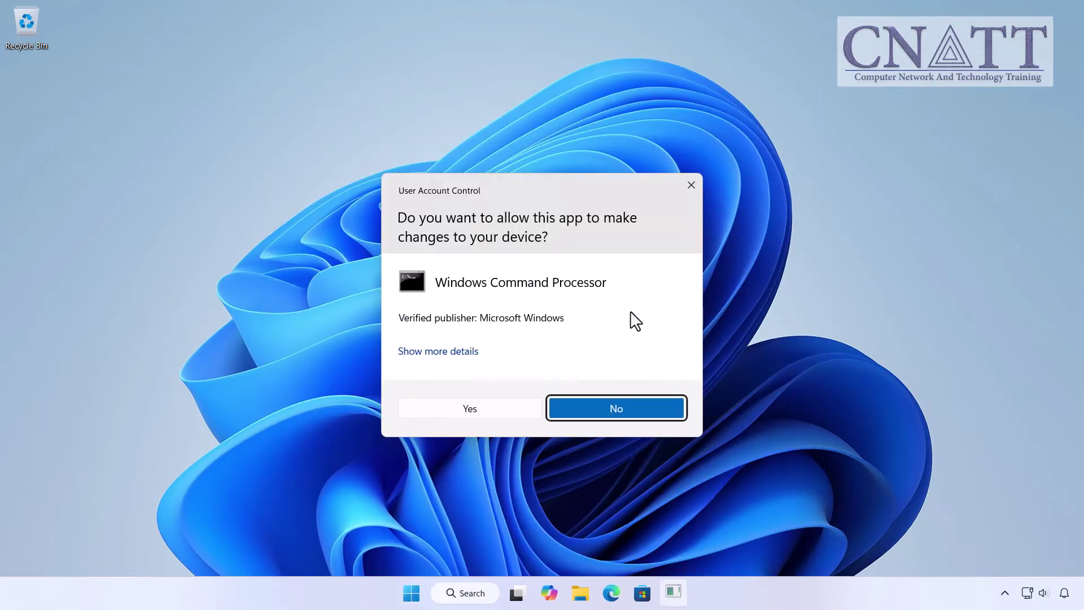
left_click(415, 412)
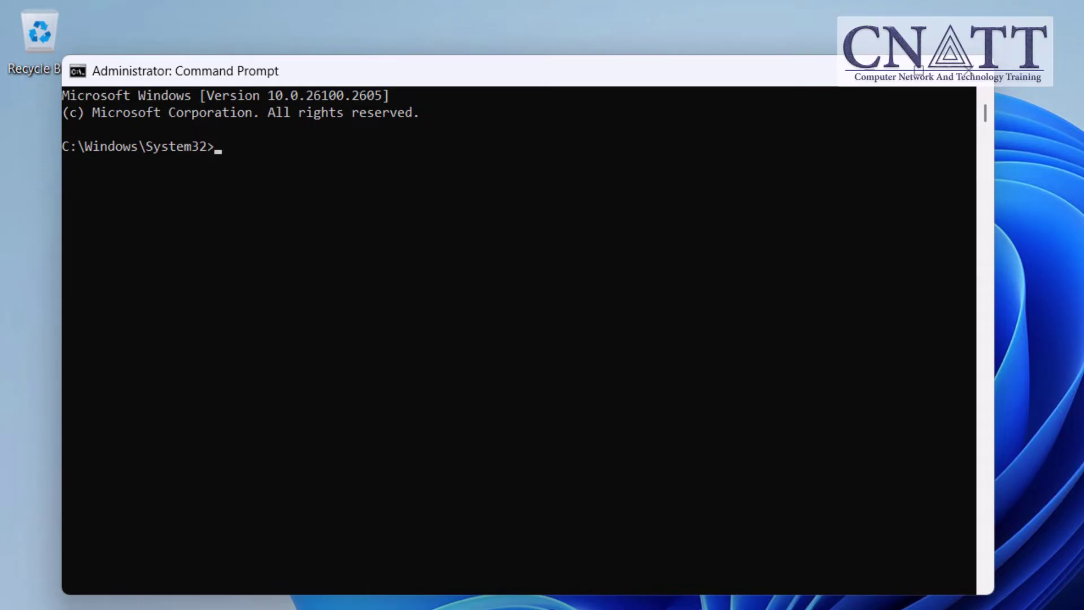
Run 'powercfg -h on' to enable hibernation, then close the console
type("powercfg -")
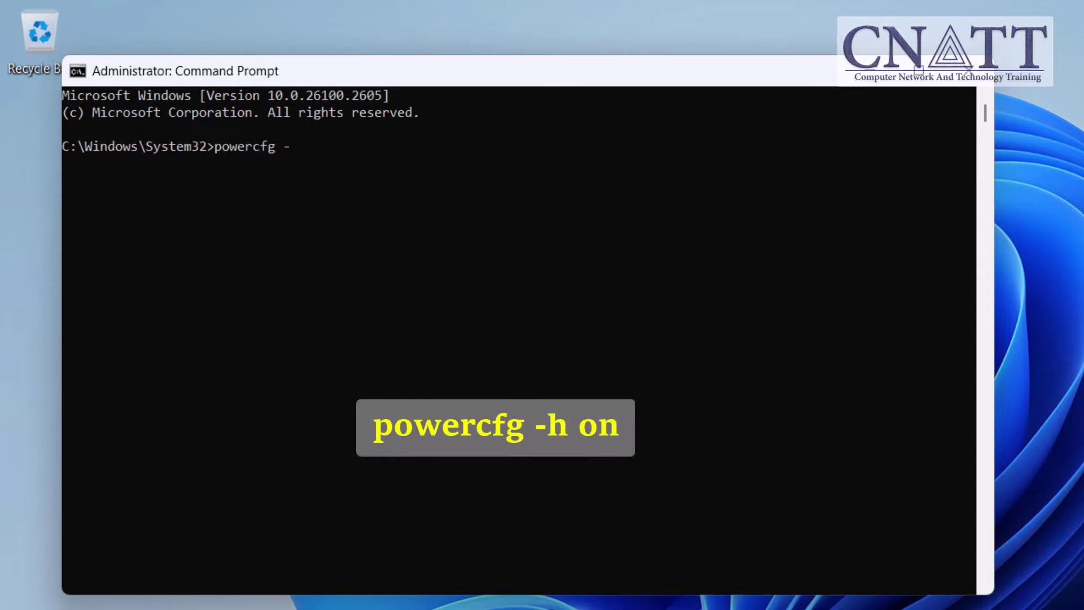
type("h on")
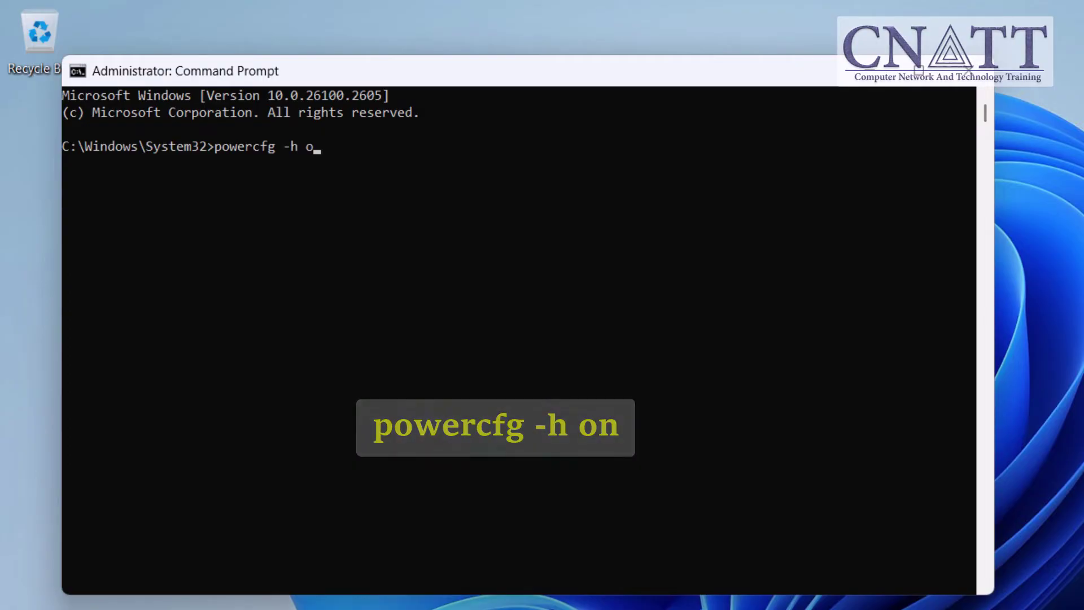
key("Return")
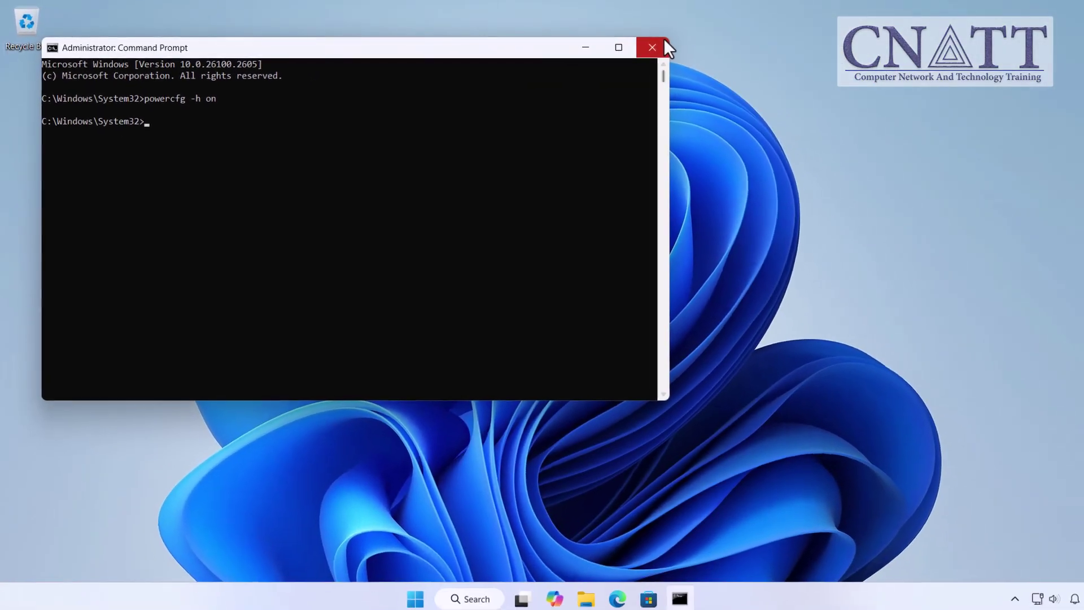
left_click(974, 71)
Open Control Panel's power button settings via System and Security > Power Options
left_click(426, 594)
type("control panel")
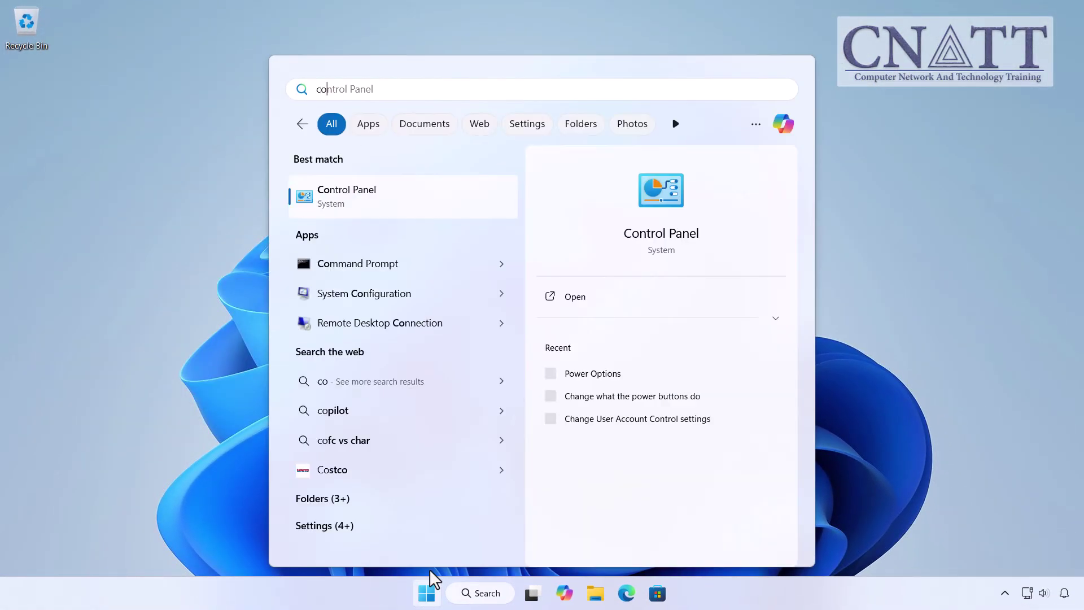
left_click(421, 198)
left_click(421, 205)
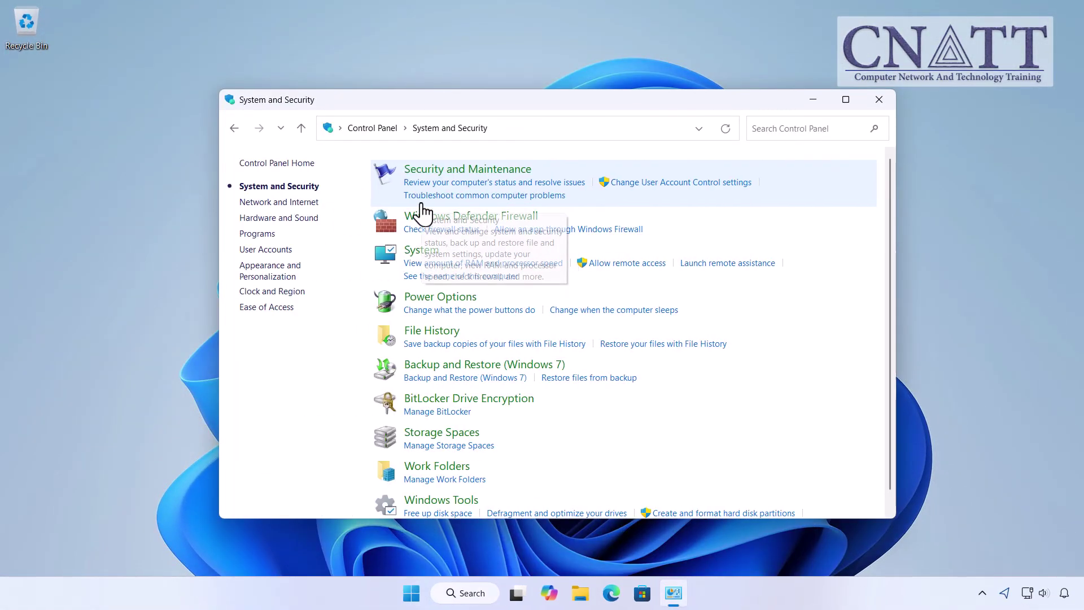
left_click(414, 295)
left_click(306, 191)
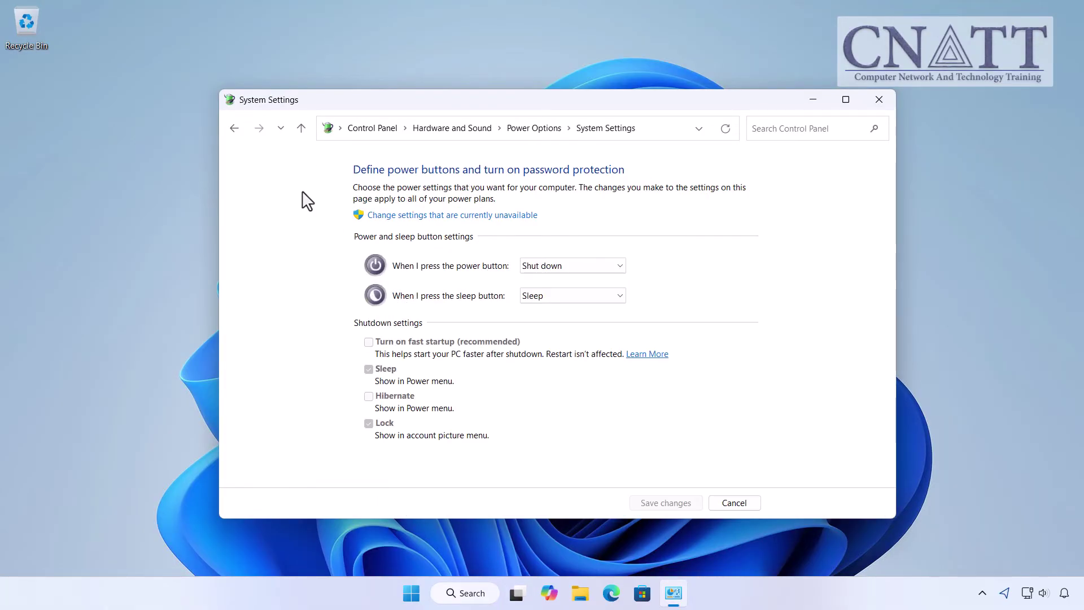
Unlock the shutdown settings, enable 'Turn on fast startup', and save the changes
left_click(446, 216)
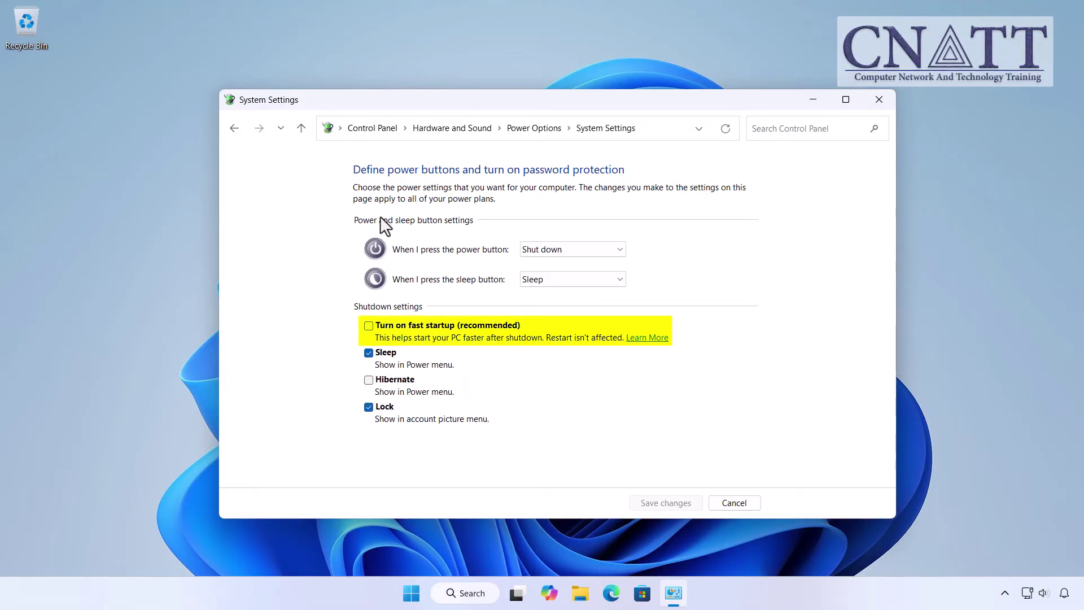
left_click(369, 326)
left_click(666, 503)
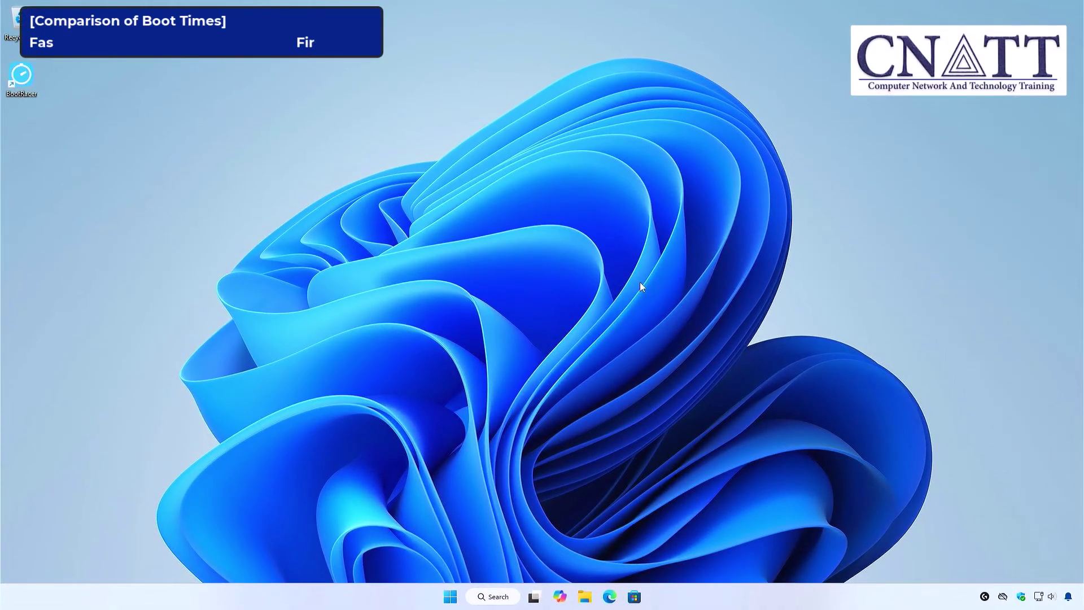
Shut down the PC for the first and second fast-startup boot tests in BootRacer
left_click(450, 597)
left_click(682, 556)
left_click(684, 515)
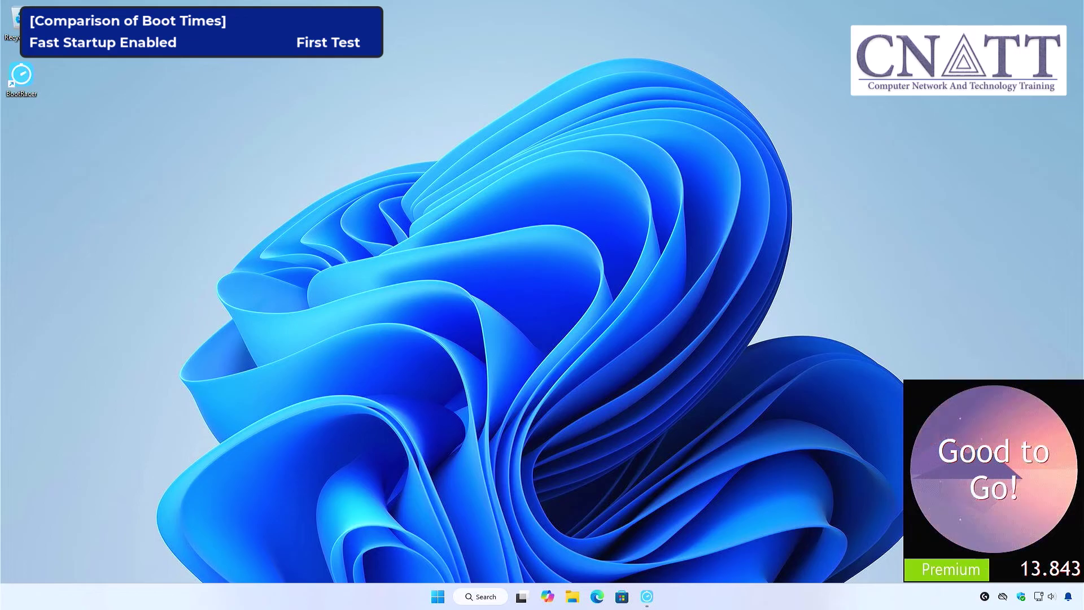
left_click(438, 596)
left_click(681, 558)
left_click(705, 520)
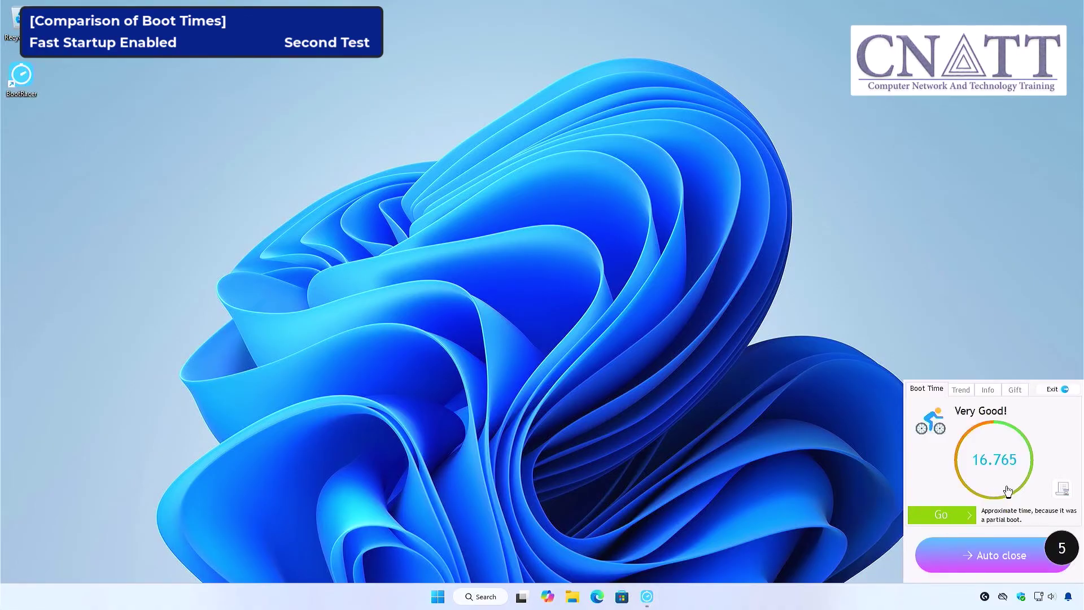
Review the full BootRacer results window, then shut down for the third boot test
left_click(1008, 490)
left_click(721, 151)
left_click(451, 598)
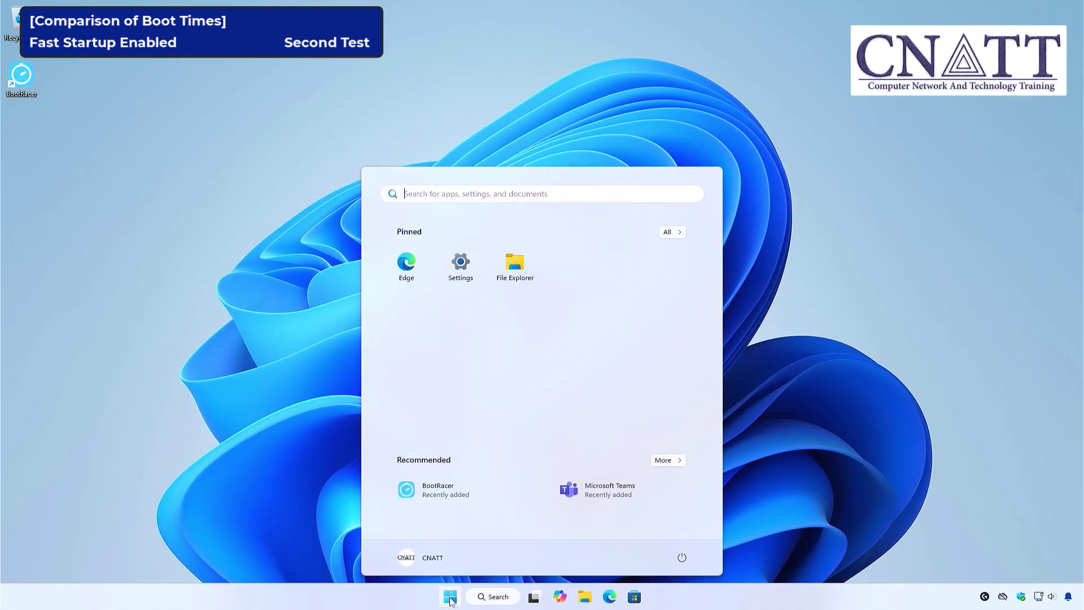
left_click(682, 558)
left_click(682, 517)
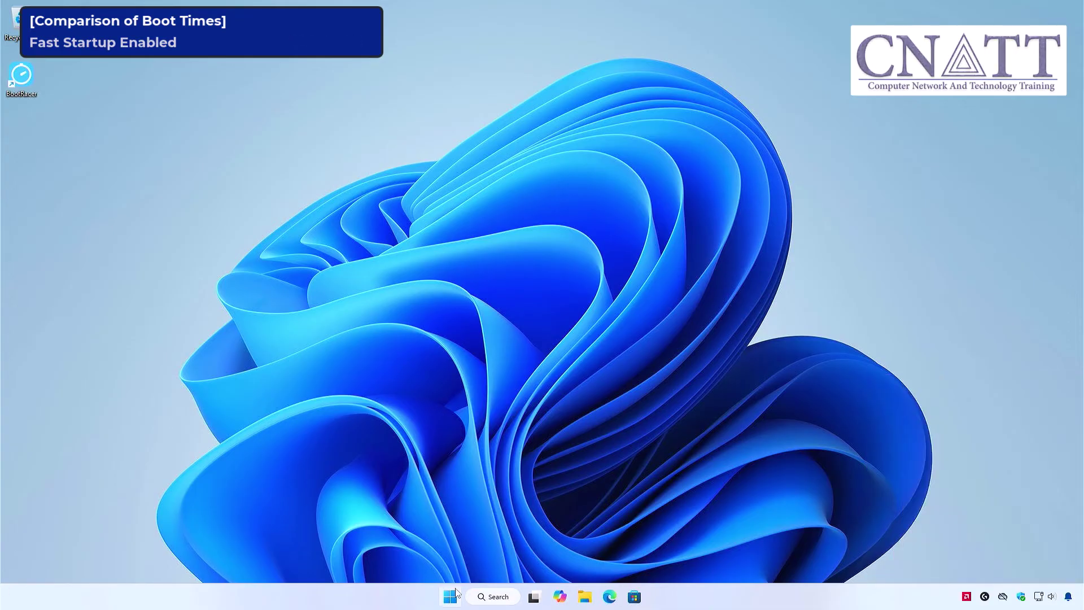
Turn off fast startup in Control Panel's Power Options and save the changes
left_click(459, 594)
type("control panel")
key("Return")
left_click(395, 211)
left_click(401, 278)
left_click(276, 203)
left_click(430, 223)
left_click(396, 316)
left_click(852, 124)
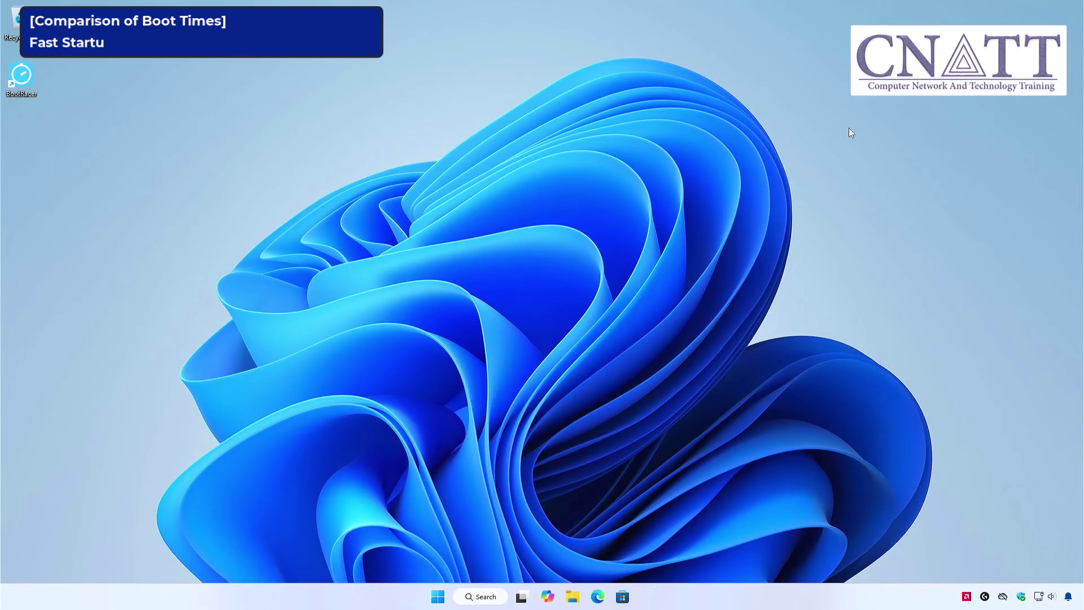
Shut down and boot for the first test without fast startup, checking BootRacer's results
left_click(450, 597)
left_click(682, 557)
left_click(684, 515)
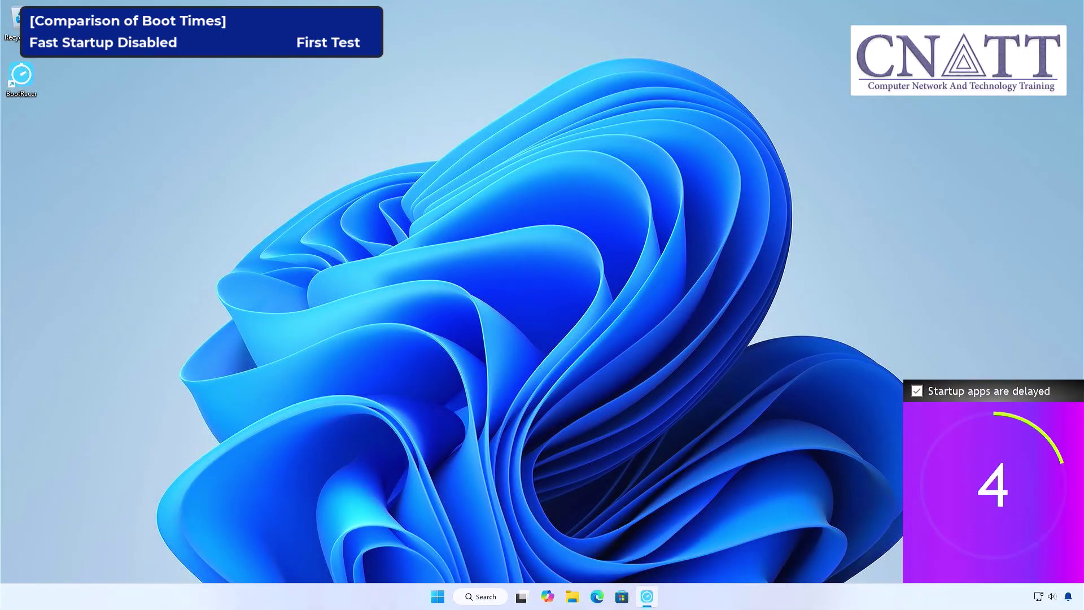
left_click(997, 473)
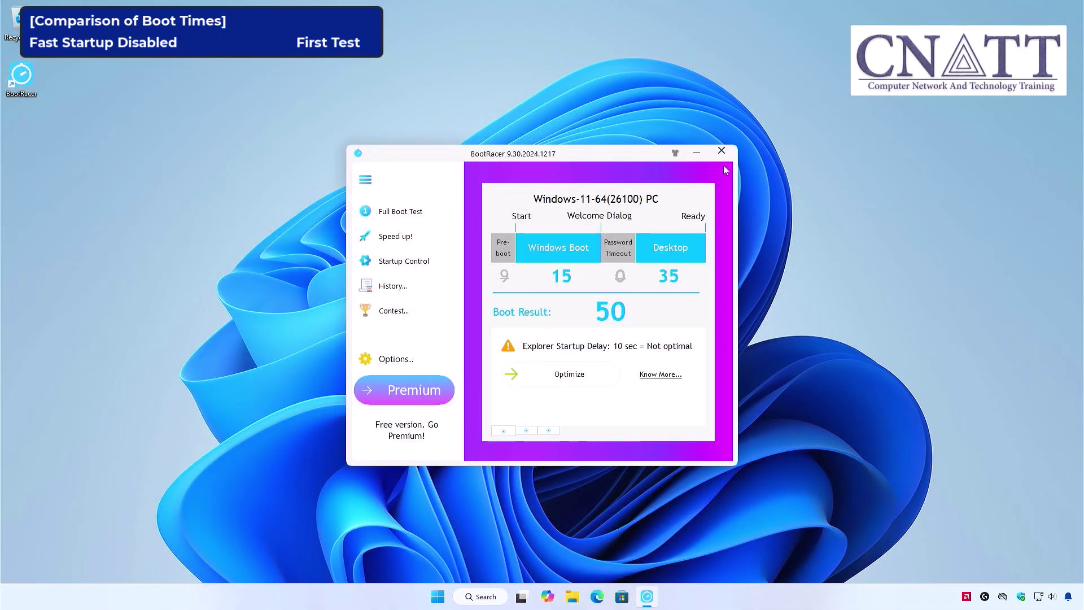
left_click(721, 151)
Run the second and third boot tests, getting 48.968 and 50.968 seconds in BootRacer
left_click(438, 596)
left_click(680, 558)
left_click(686, 513)
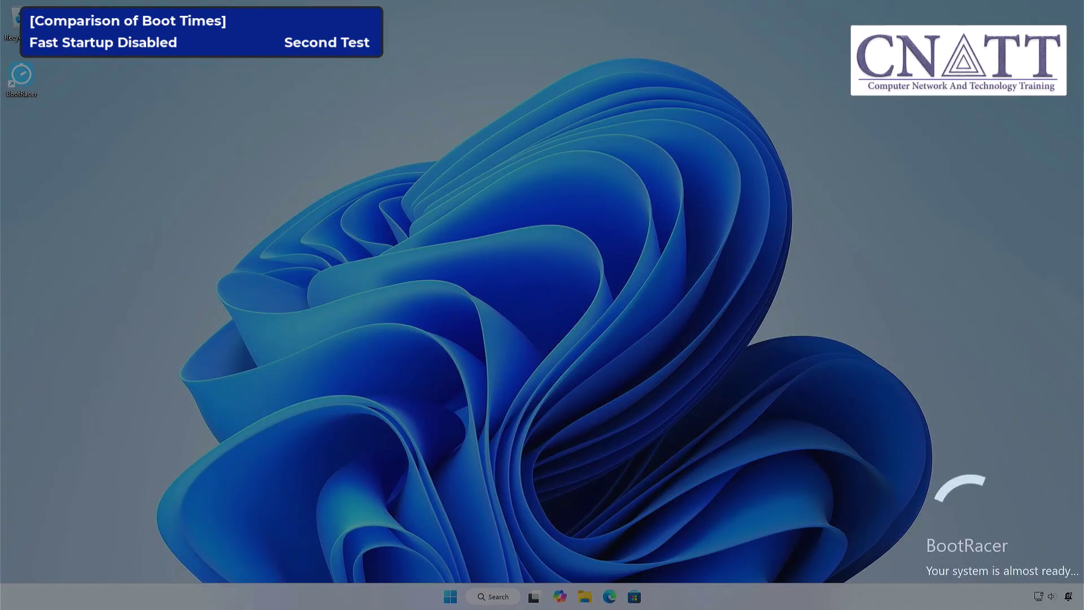
left_click(1018, 456)
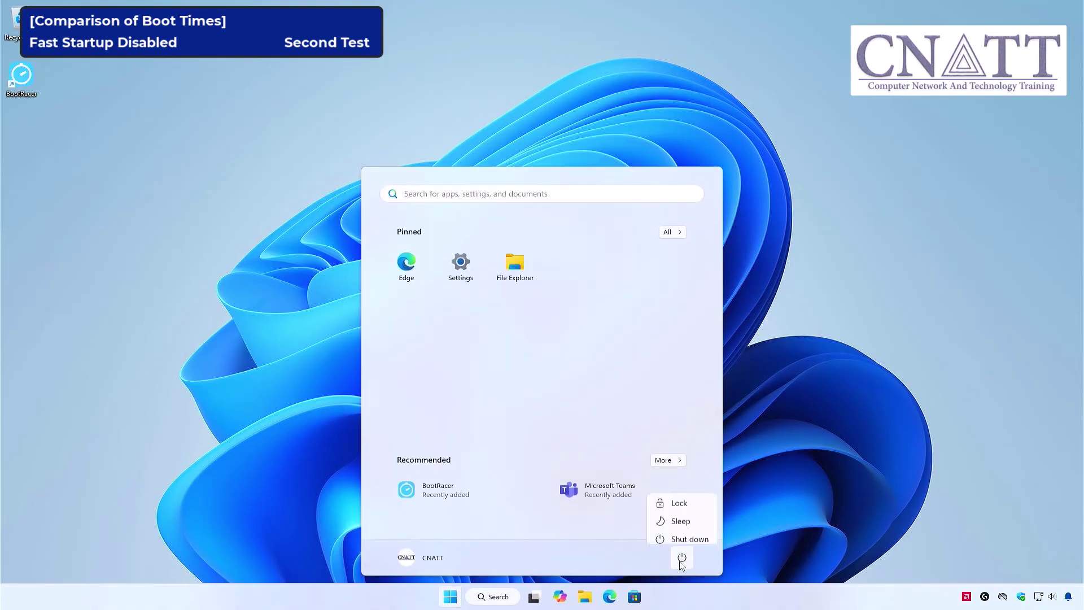
left_click(690, 525)
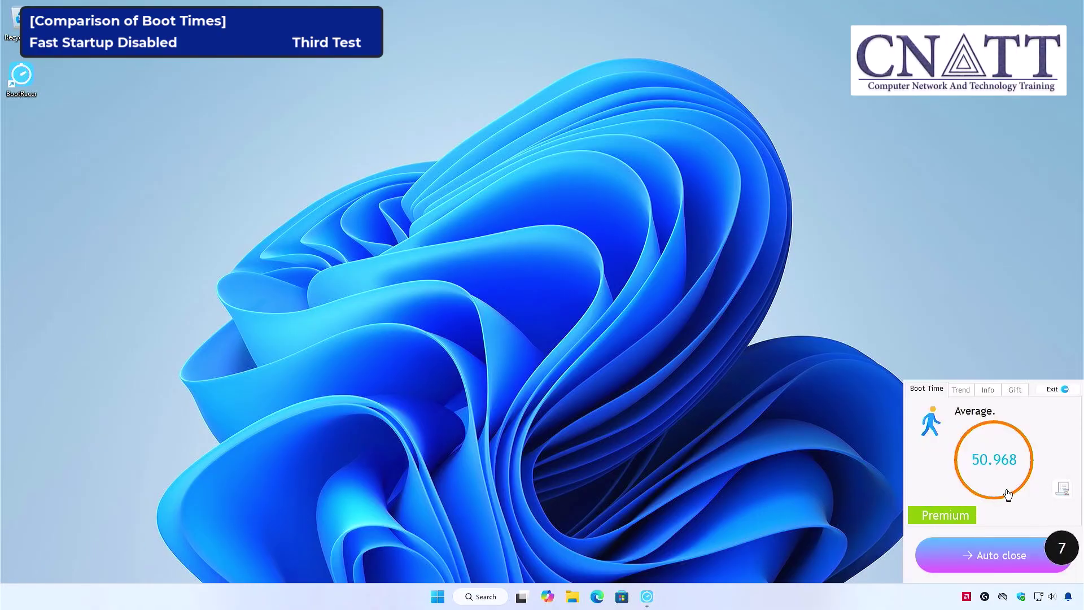
left_click(1010, 480)
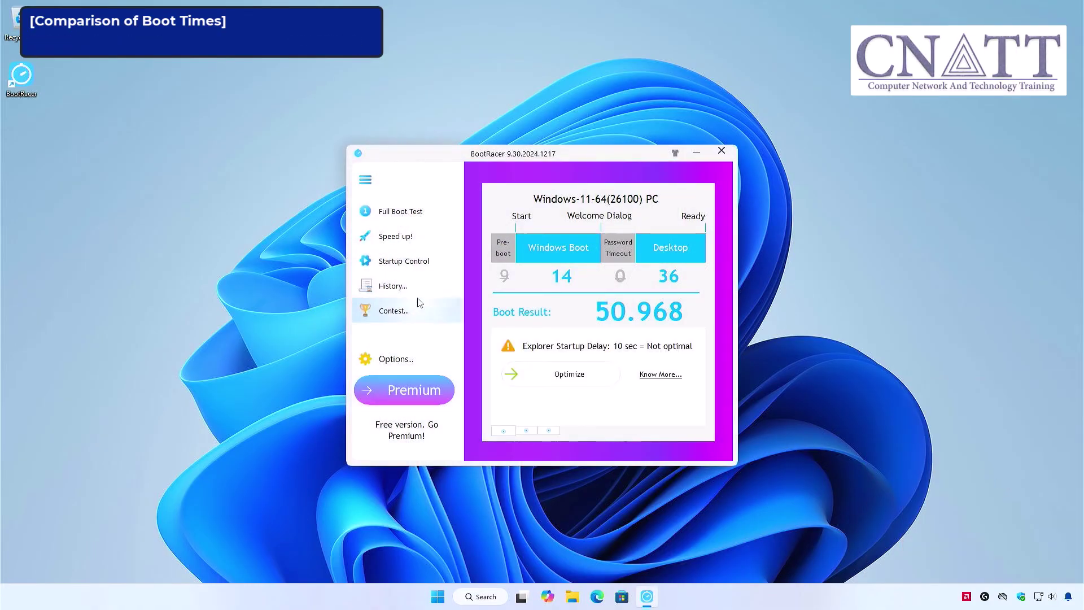
Open BootRacer's History of Boot Times and enlarge it to list all six boots
left_click(395, 286)
left_click(463, 294)
left_click_drag(770, 465, 997, 564)
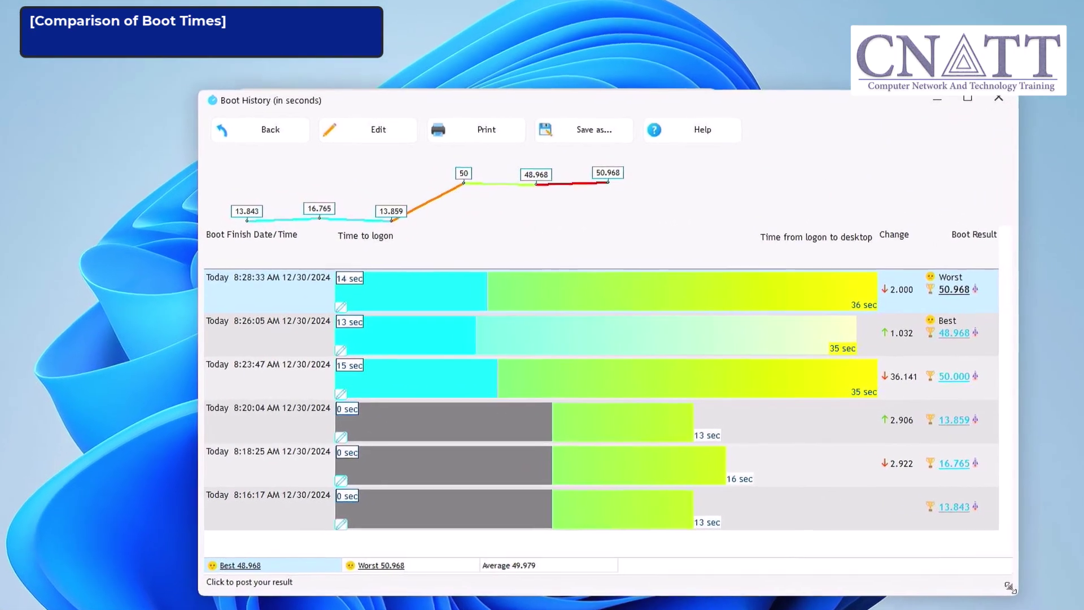